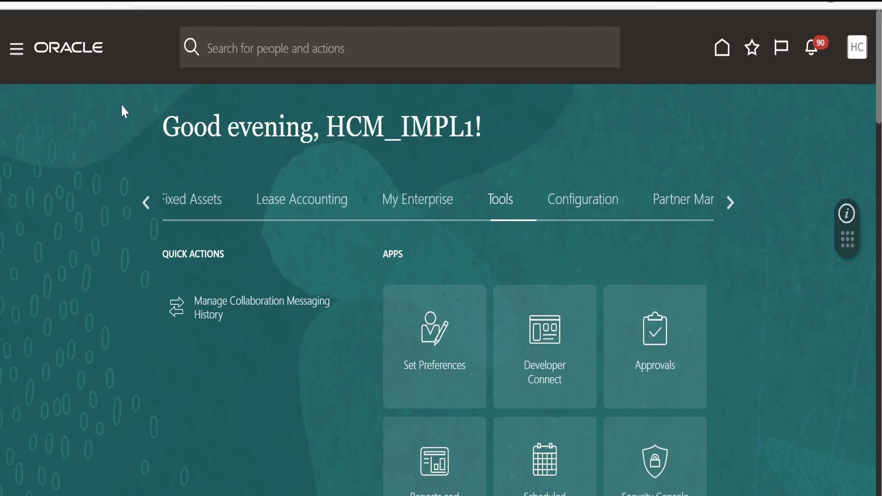
Open the Navigator and scroll down to its Tools section listing Security Console
{"action": "scroll", "coordinate": [598, 230], "scroll_direction": "down", "scroll_amount": 3}
{"action": "scroll", "coordinate": [658, 335], "scroll_direction": "up", "scroll_amount": 3}
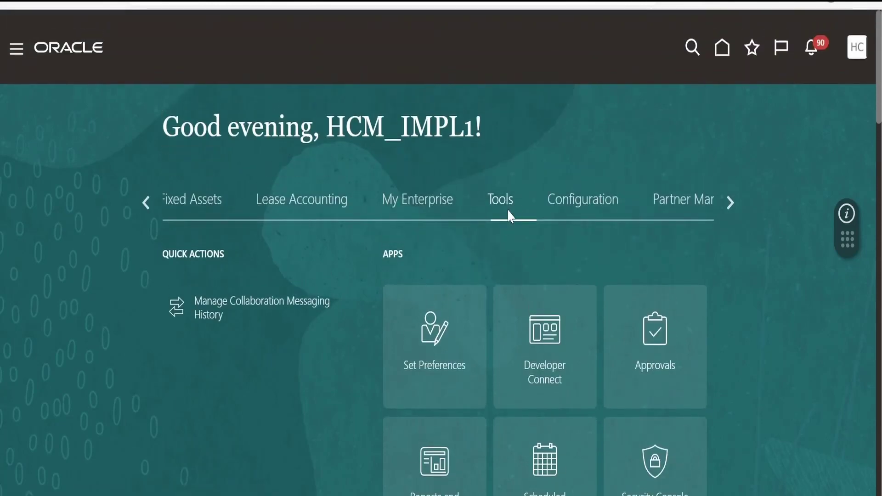
{"action": "scroll", "coordinate": [597, 426], "scroll_direction": "down", "scroll_amount": 2}
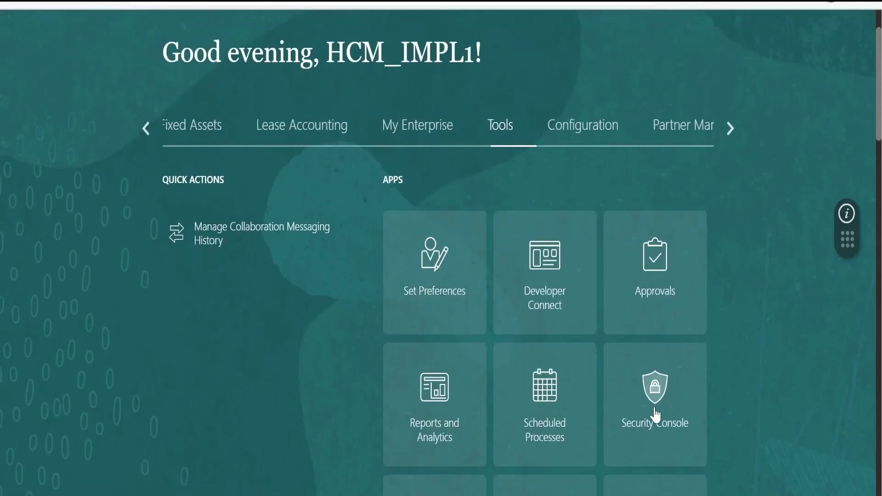
{"action": "scroll", "coordinate": [124, 251], "scroll_direction": "up", "scroll_amount": 2}
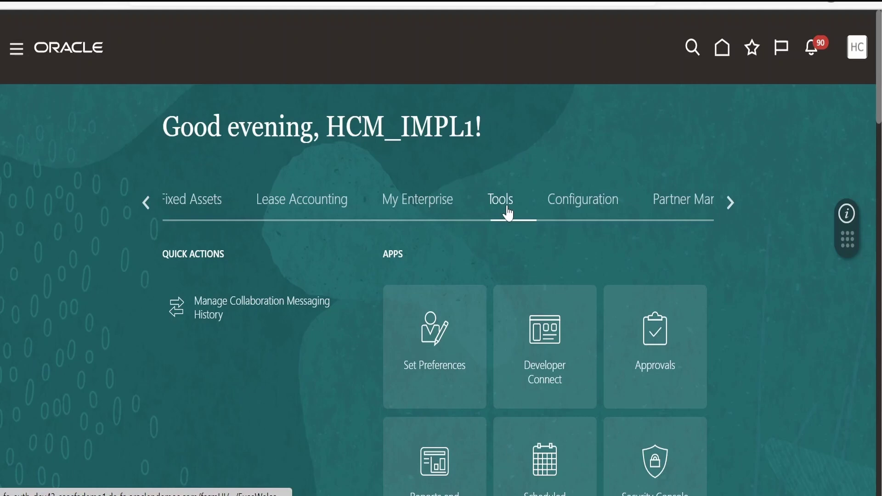
{"action": "scroll", "coordinate": [506, 216], "scroll_direction": "down", "scroll_amount": 2}
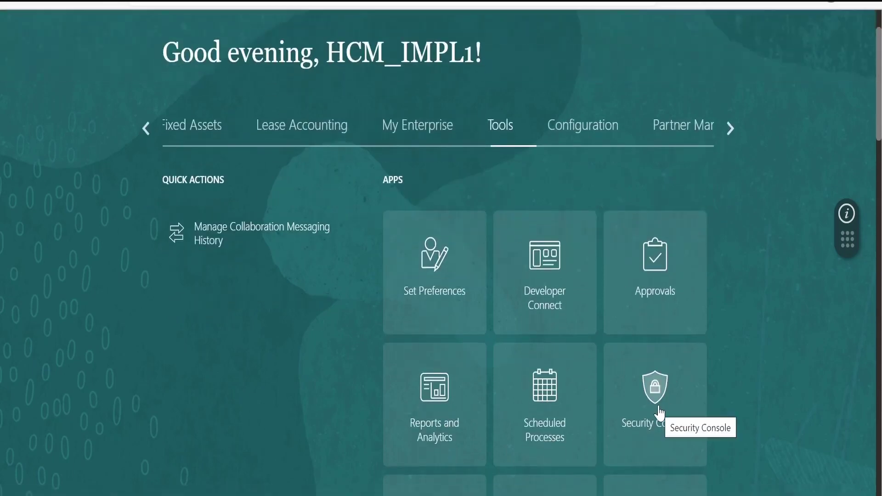
{"action": "scroll", "coordinate": [337, 338], "scroll_direction": "up", "scroll_amount": 2}
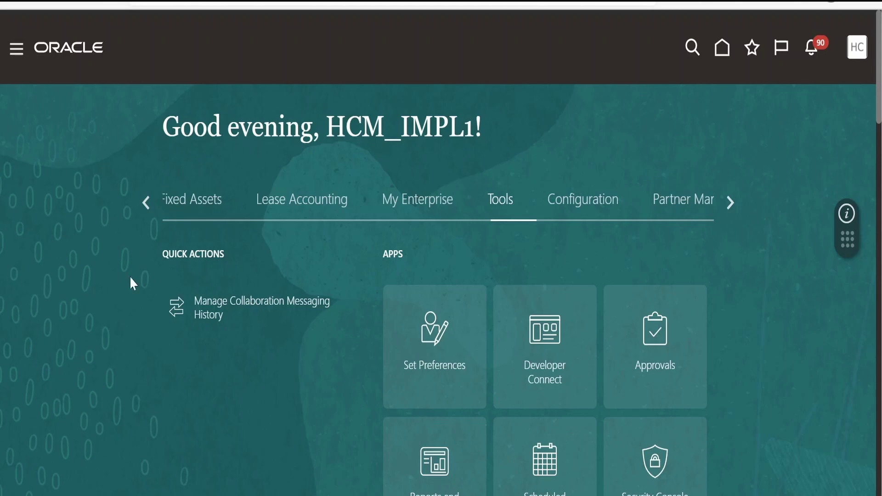
{"action": "left_click", "coordinate": [16, 54]}
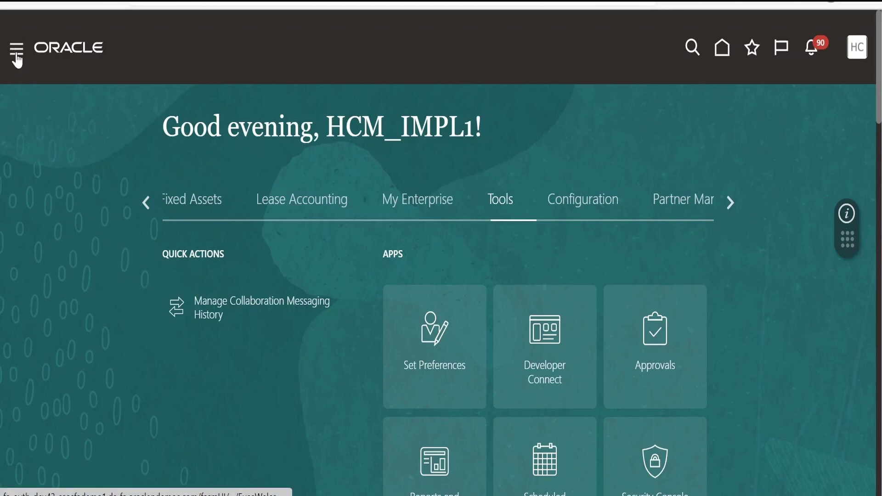
{"action": "scroll", "coordinate": [305, 248], "scroll_direction": "down", "scroll_amount": 15}
{"action": "scroll", "coordinate": [305, 248], "scroll_direction": "down", "scroll_amount": 12}
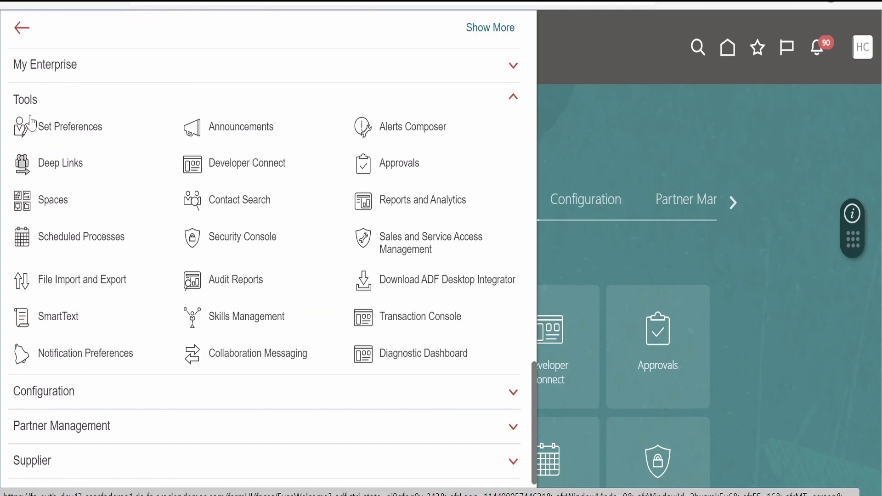
Open Security Console from the Navigator's Tools and switch to its Users page
{"action": "left_click", "coordinate": [242, 238]}
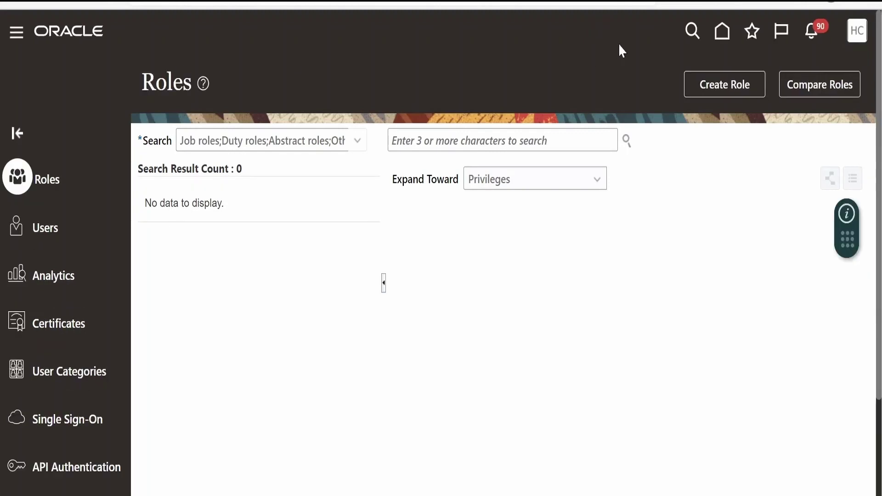
{"action": "left_click", "coordinate": [53, 235]}
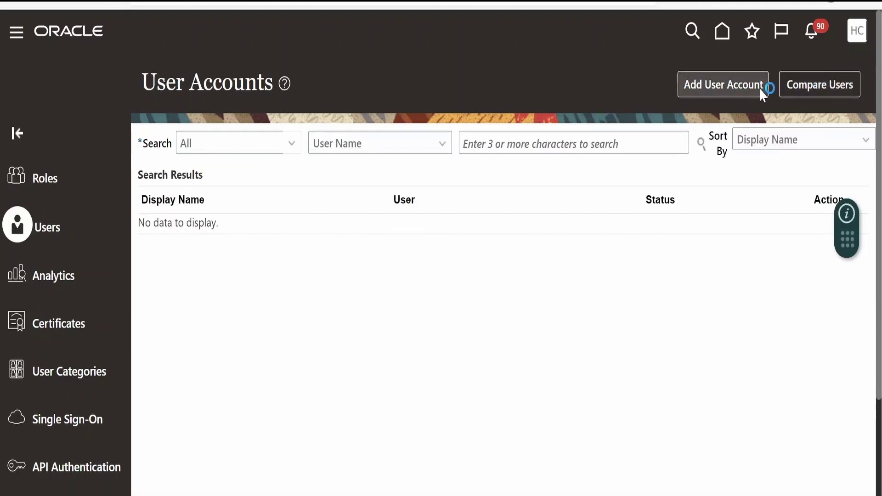
Start a new user account with Associated Person Type None and User Category DEFAULT
{"action": "left_click", "coordinate": [716, 88]}
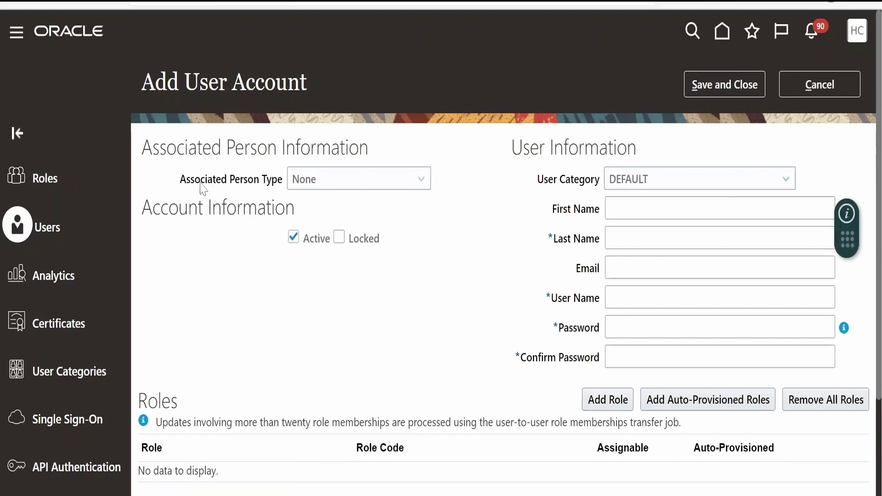
{"action": "left_click", "coordinate": [299, 181]}
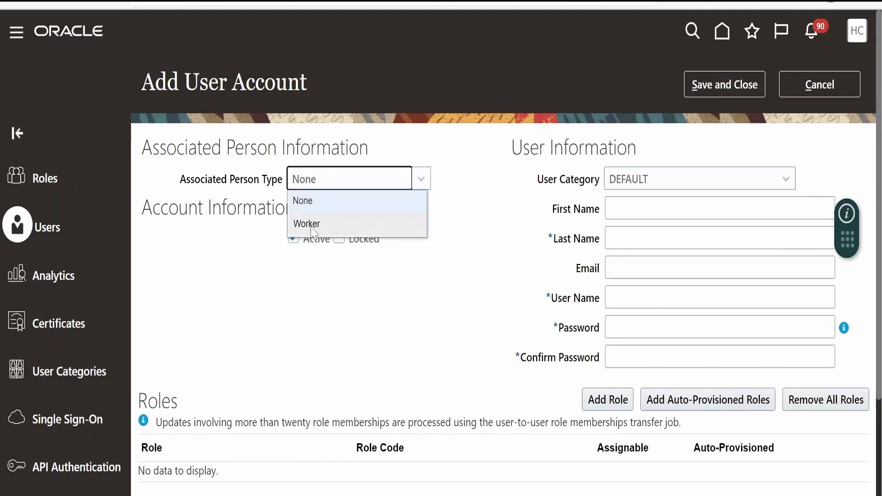
{"action": "left_click", "coordinate": [317, 200]}
{"action": "left_click", "coordinate": [642, 178]}
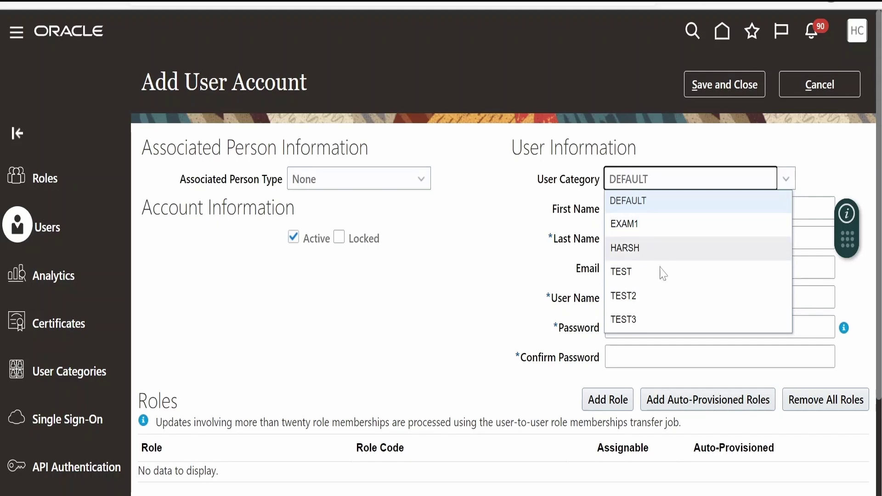
{"action": "left_click", "coordinate": [551, 195]}
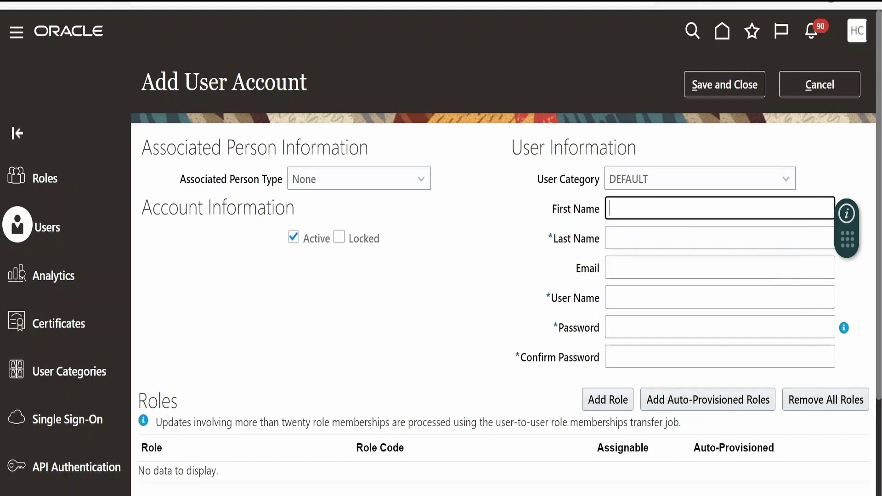
Enter the new user's first name, last name and e-mail address
{"action": "left_click", "coordinate": [623, 214]}
{"action": "type", "text": "BEENUM"}
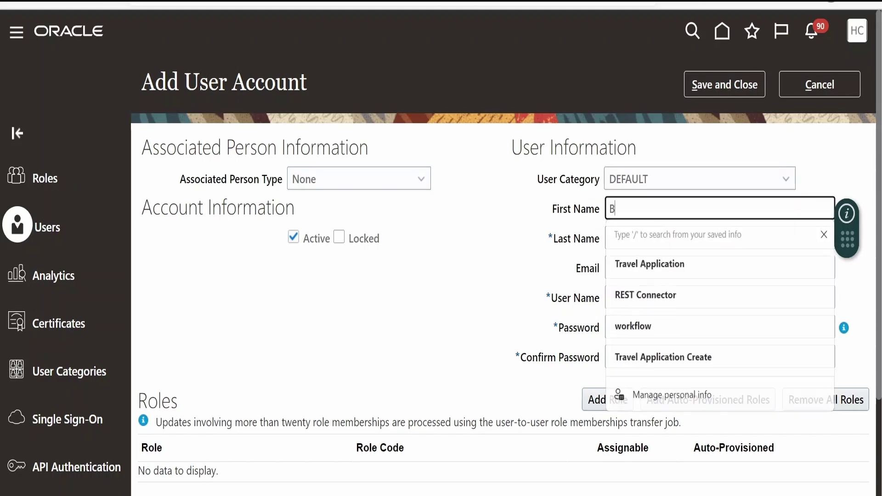
{"action": "left_click", "coordinate": [624, 237]}
{"action": "type", "text": "LEARNING"}
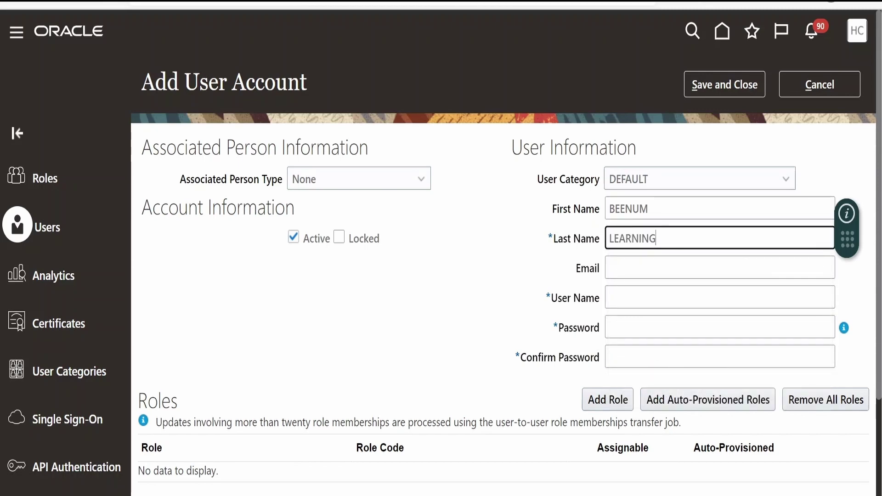
{"action": "type", "text": "01"}
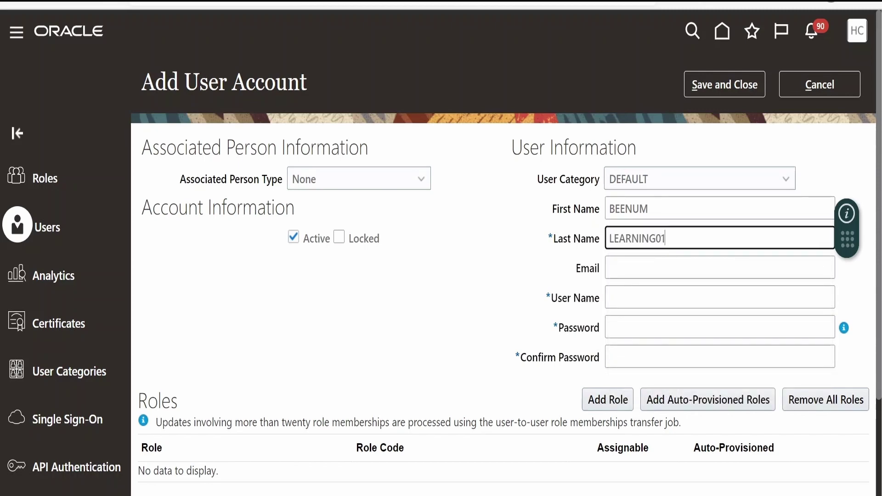
{"action": "left_click", "coordinate": [719, 268]}
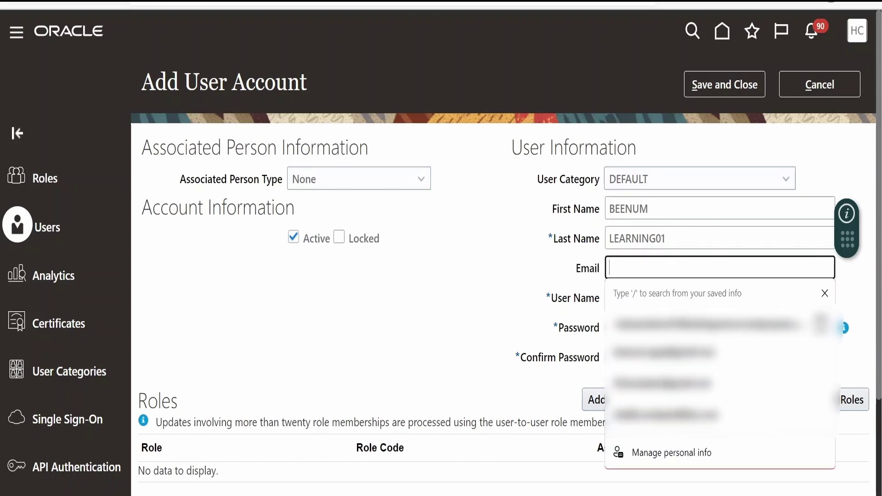
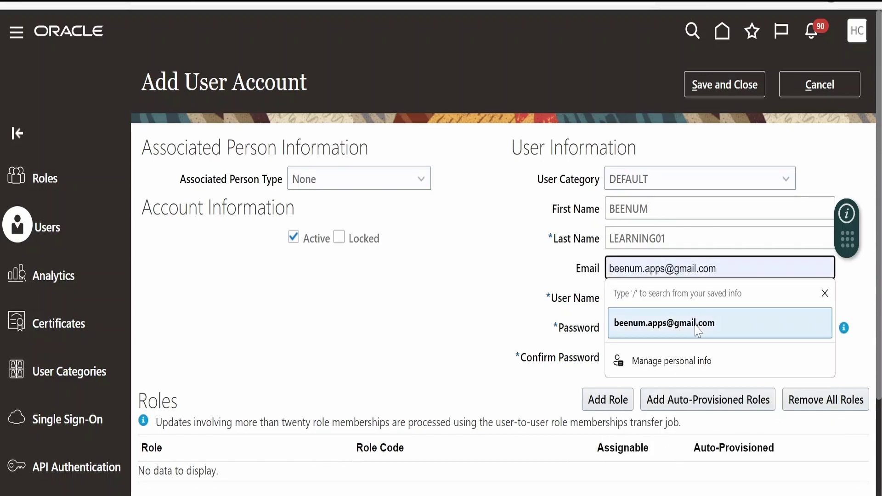
{"action": "left_click", "coordinate": [643, 327]}
Enter the account password and its confirmation
{"action": "left_click", "coordinate": [643, 327]}
{"action": "key", "text": "ctrl+v"}
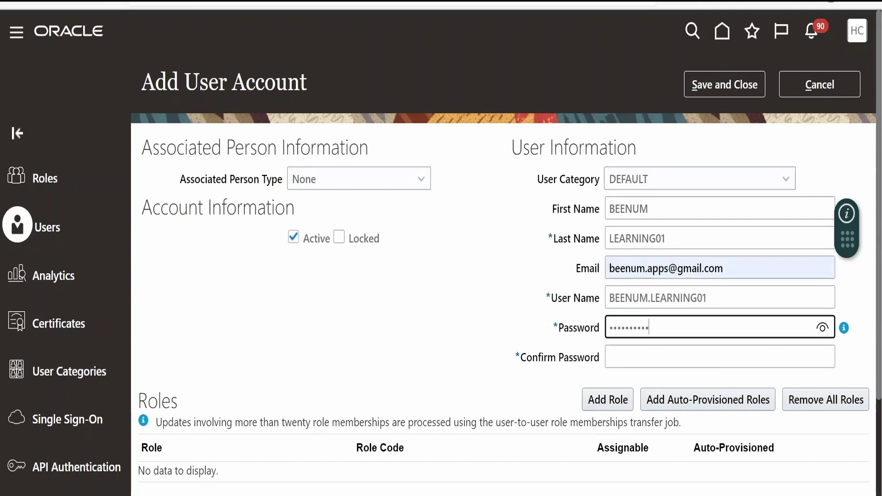
{"action": "left_click", "coordinate": [643, 356]}
{"action": "type", "text": "Oracle@123"}
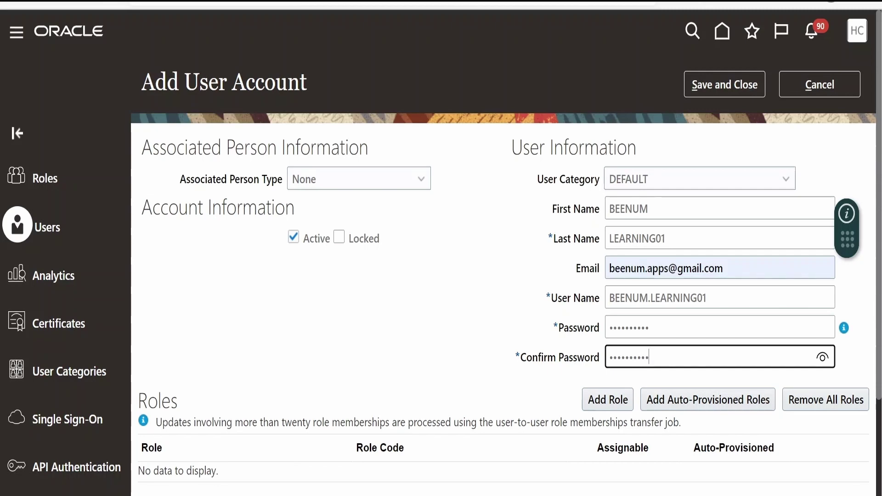
{"action": "scroll", "coordinate": [275, 122], "scroll_direction": "down", "scroll_amount": 2}
{"action": "scroll", "coordinate": [275, 122], "scroll_direction": "up", "scroll_amount": 2}
{"action": "scroll", "coordinate": [266, 276], "scroll_direction": "down", "scroll_amount": 2}
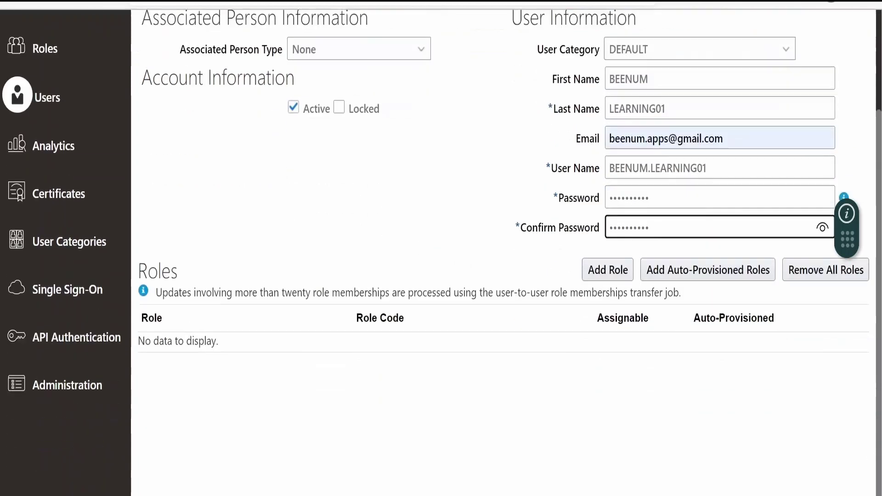
Search for IT Security Manager and add the ORA_FND_IT_SECURITY_MANAGER_JOB role to the user
{"action": "left_click", "coordinate": [606, 270]}
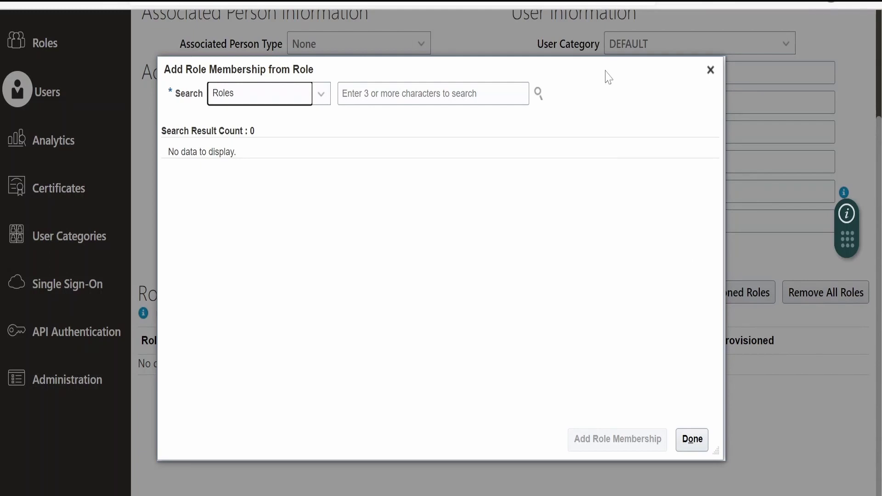
{"action": "left_click_drag", "start_coordinate": [608, 77], "coordinate": [500, 78]}
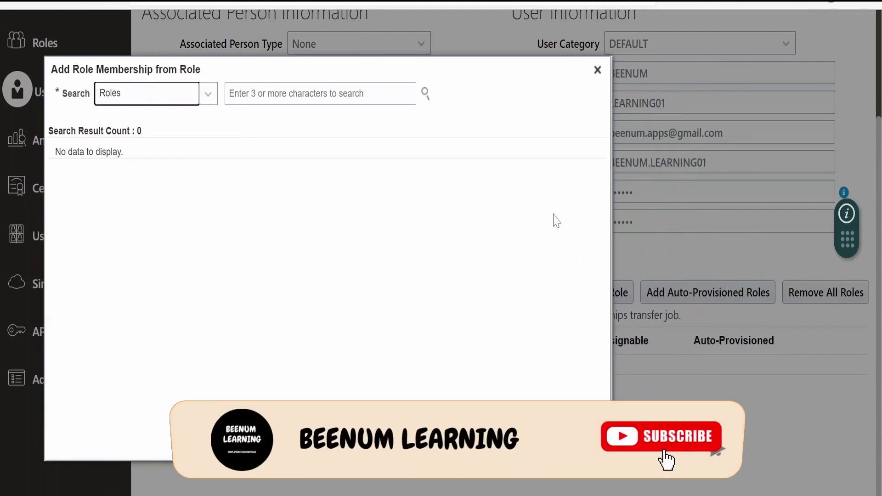
{"action": "left_click", "coordinate": [545, 85]}
{"action": "left_click_drag", "start_coordinate": [511, 80], "coordinate": [596, 92]}
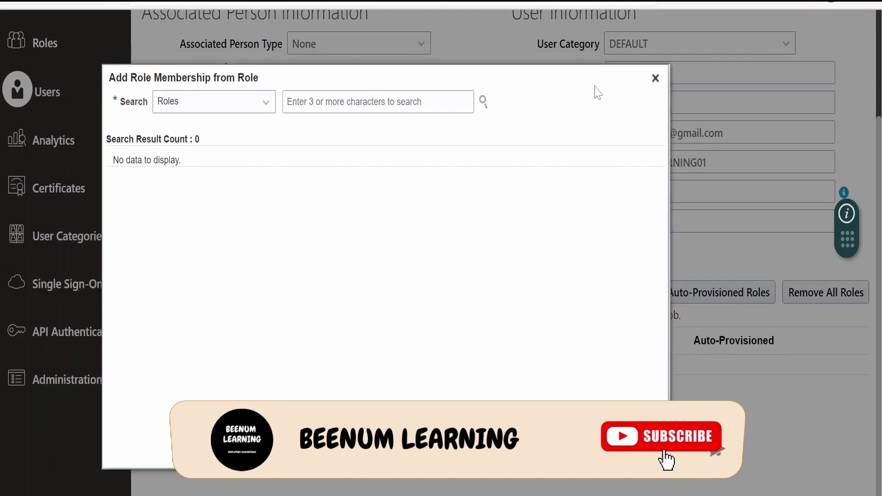
{"action": "type", "text": "IT securit"}
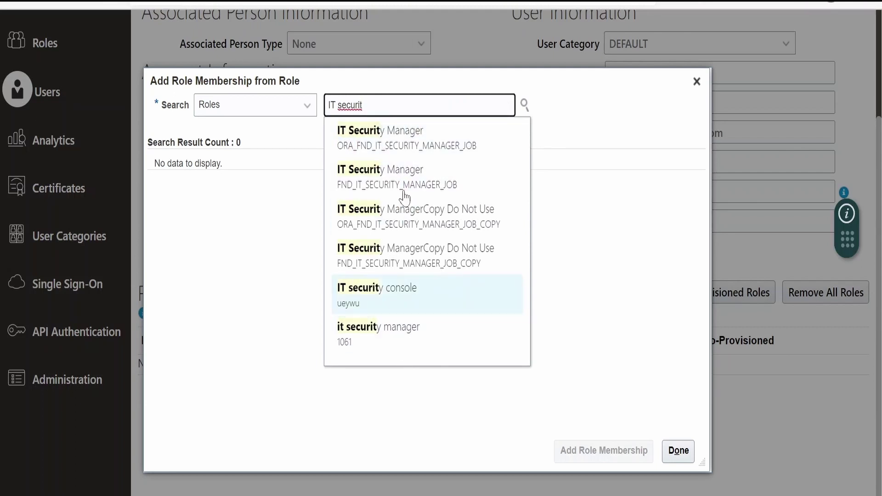
{"action": "left_click", "coordinate": [397, 142]}
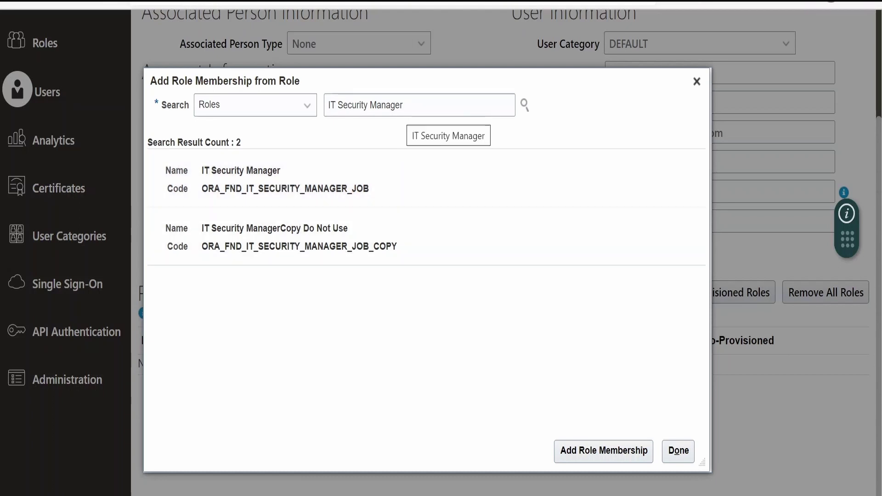
{"action": "left_click", "coordinate": [335, 167]}
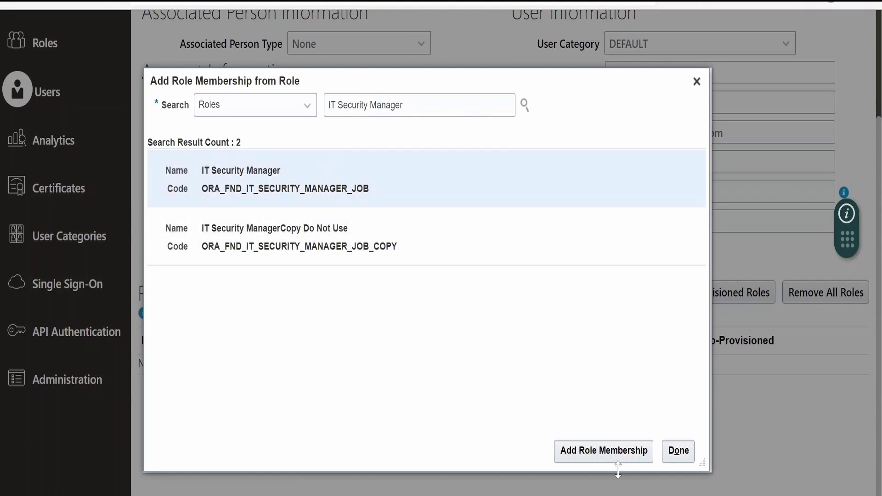
{"action": "left_click", "coordinate": [611, 452]}
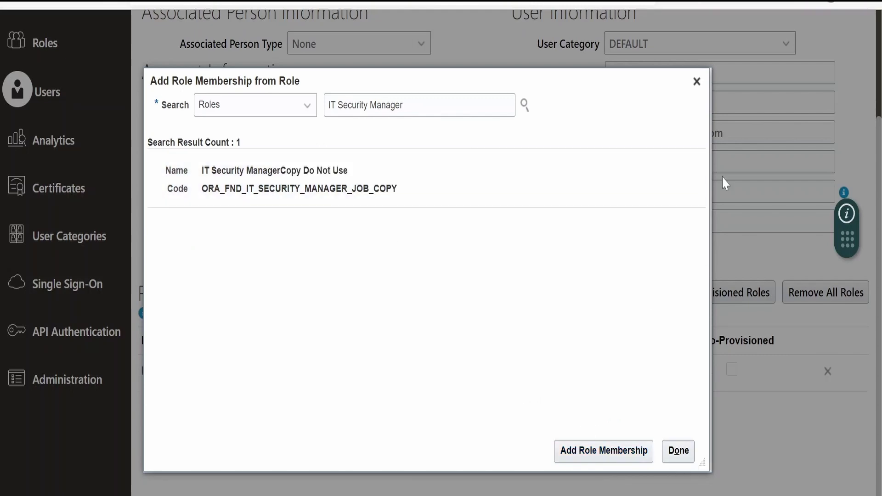
{"action": "left_click", "coordinate": [696, 81]}
{"action": "scroll", "coordinate": [561, 294], "scroll_direction": "up", "scroll_amount": 3}
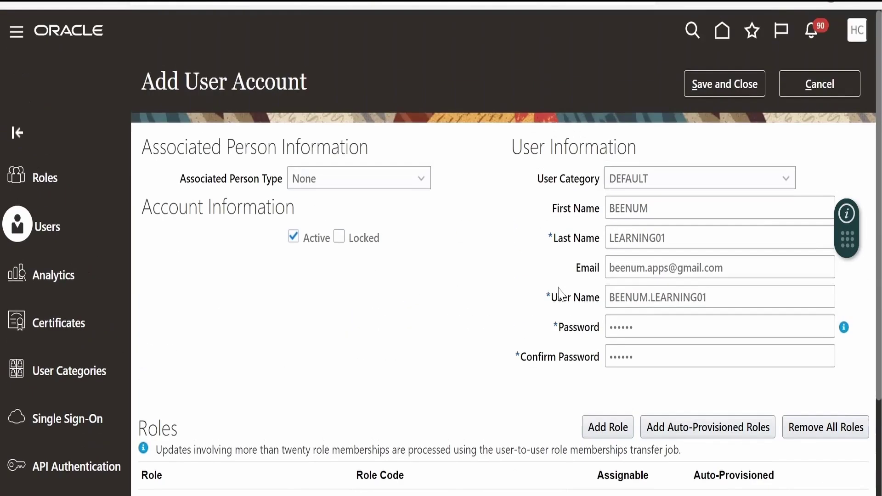
Check the IT Security Manager role row, then save and close the new user account
{"action": "scroll", "coordinate": [441, 276], "scroll_direction": "down", "scroll_amount": 2}
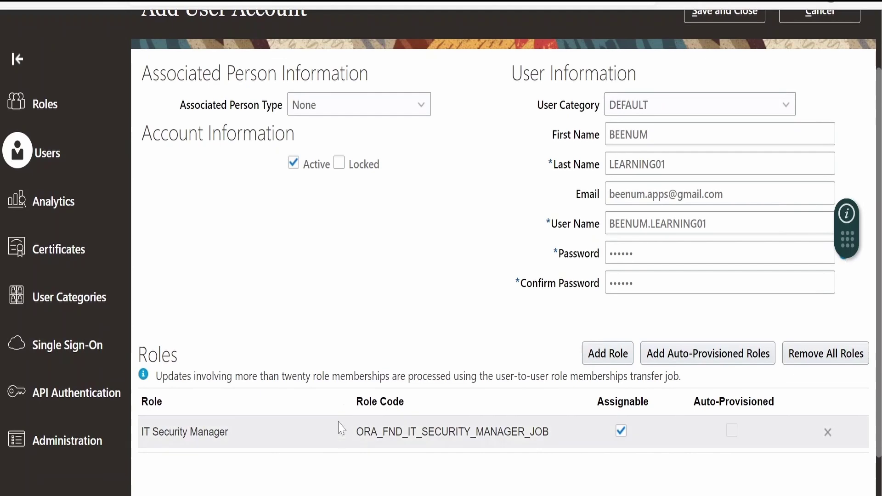
{"action": "scroll", "coordinate": [403, 412], "scroll_direction": "up", "scroll_amount": 2}
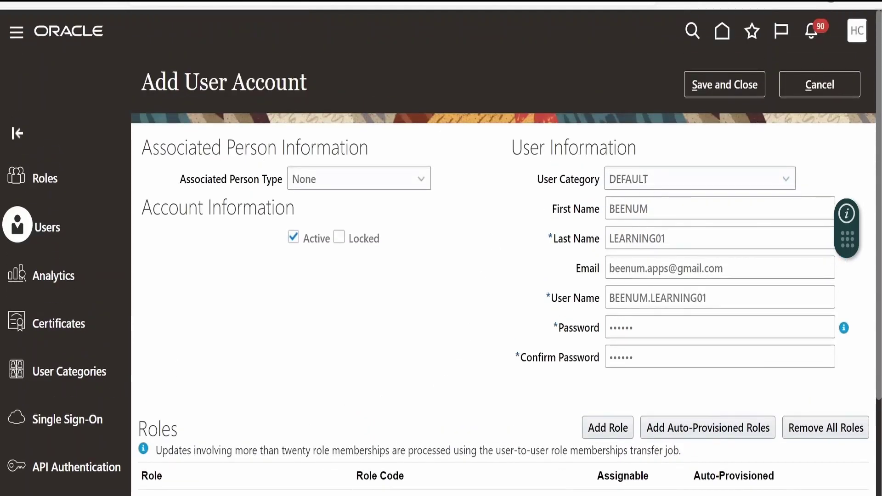
{"action": "scroll", "coordinate": [276, 413], "scroll_direction": "down", "scroll_amount": 2}
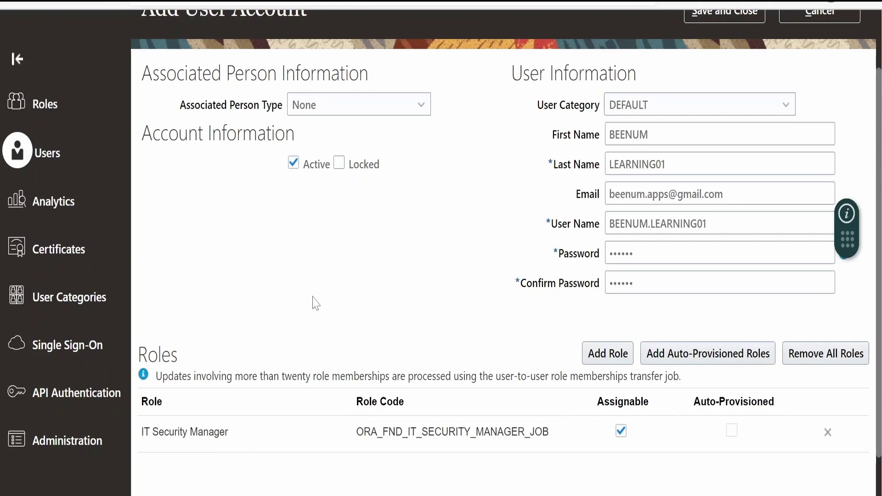
{"action": "scroll", "coordinate": [409, 321], "scroll_direction": "up", "scroll_amount": 2}
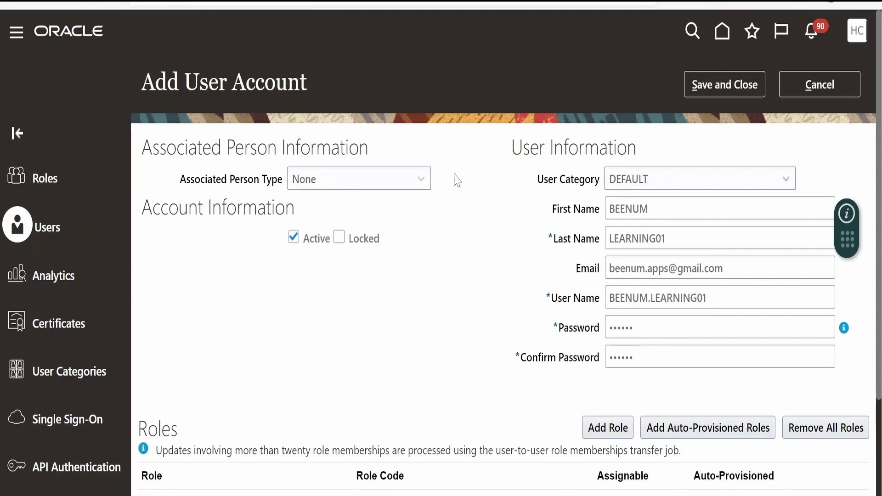
{"action": "scroll", "coordinate": [383, 265], "scroll_direction": "down", "scroll_amount": 3}
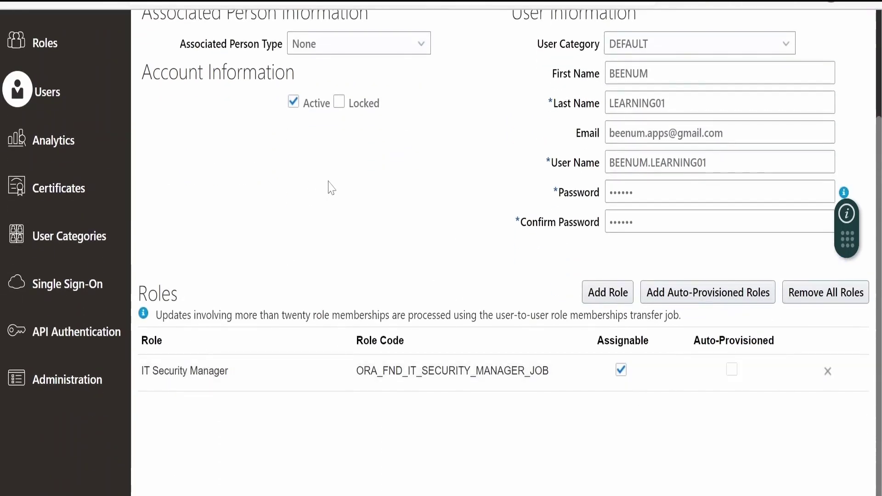
{"action": "scroll", "coordinate": [327, 187], "scroll_direction": "up", "scroll_amount": 3}
{"action": "left_click", "coordinate": [741, 90]}
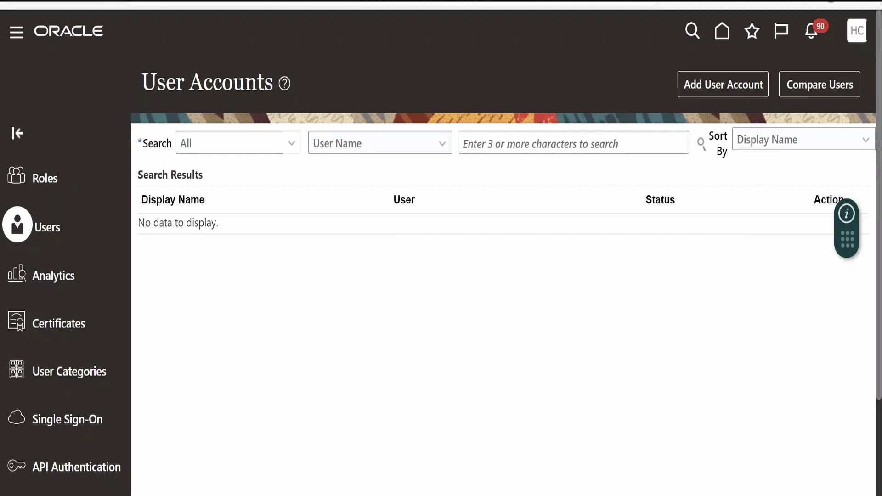
{"action": "left_click", "coordinate": [841, 3]}
In a new InPrivate window, sign in to Oracle Applications Cloud with the new user's ID and password
{"action": "left_click", "coordinate": [743, 28]}
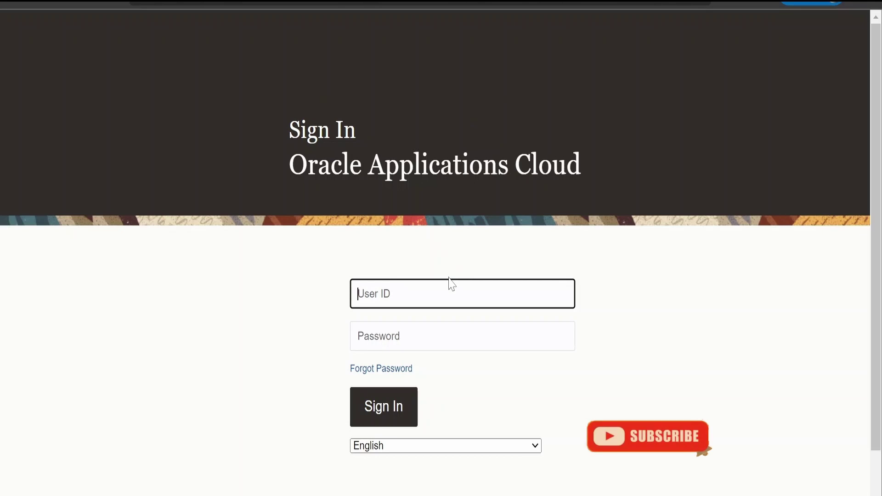
{"action": "type", "text": "BEENUM"}
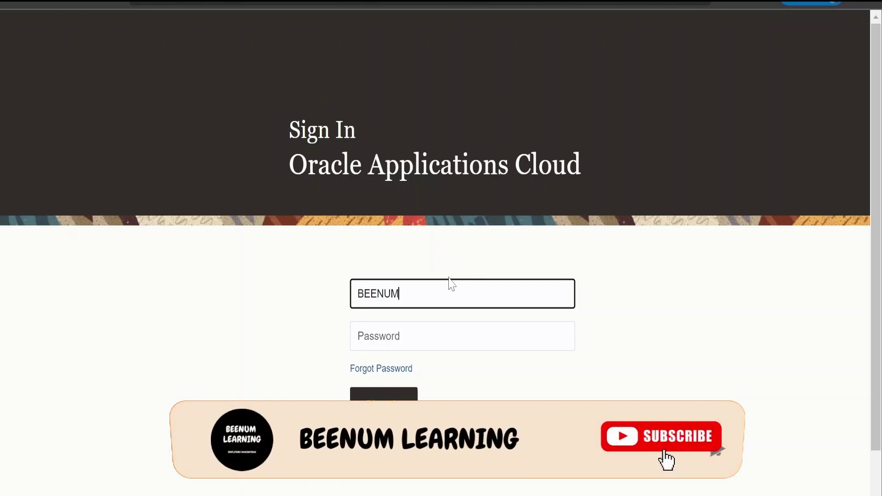
{"action": "type", "text": ">LEARNING01"}
{"action": "key", "text": "BackSpace"}
{"action": "type", "text": "."}
{"action": "key", "text": "Tab"}
{"action": "type", "text": "••••••••••"}
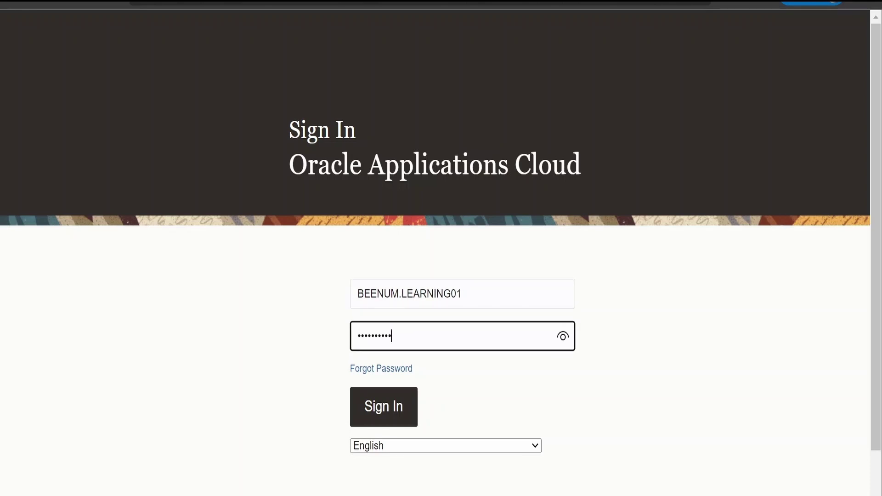
{"action": "left_click", "coordinate": [401, 414]}
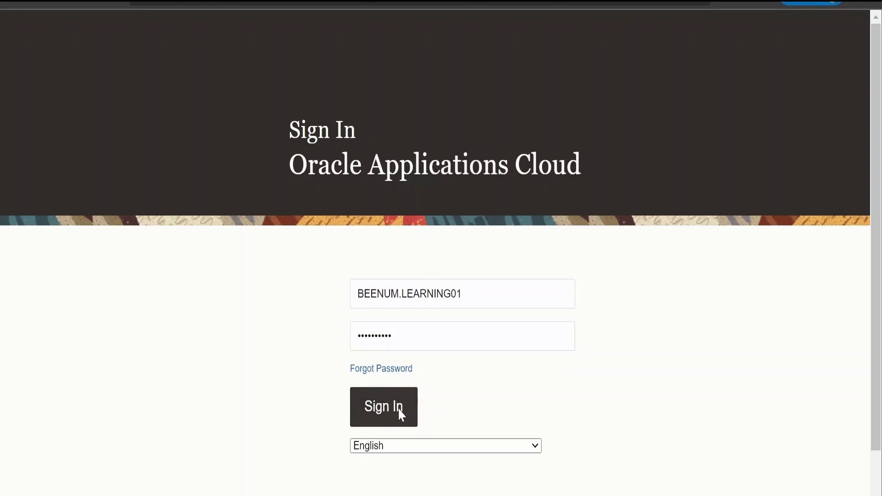